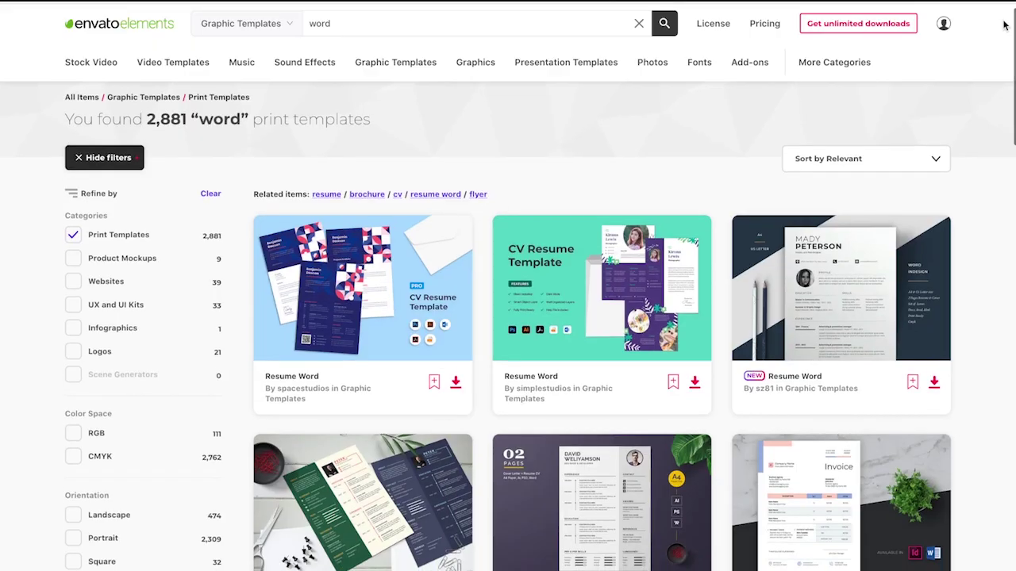
Step: Scroll down the inbox and open the Status Report for Project ABC email
{"action": "scroll", "coordinate": [1004, 26], "scroll_direction": "down", "scroll_amount": 3}
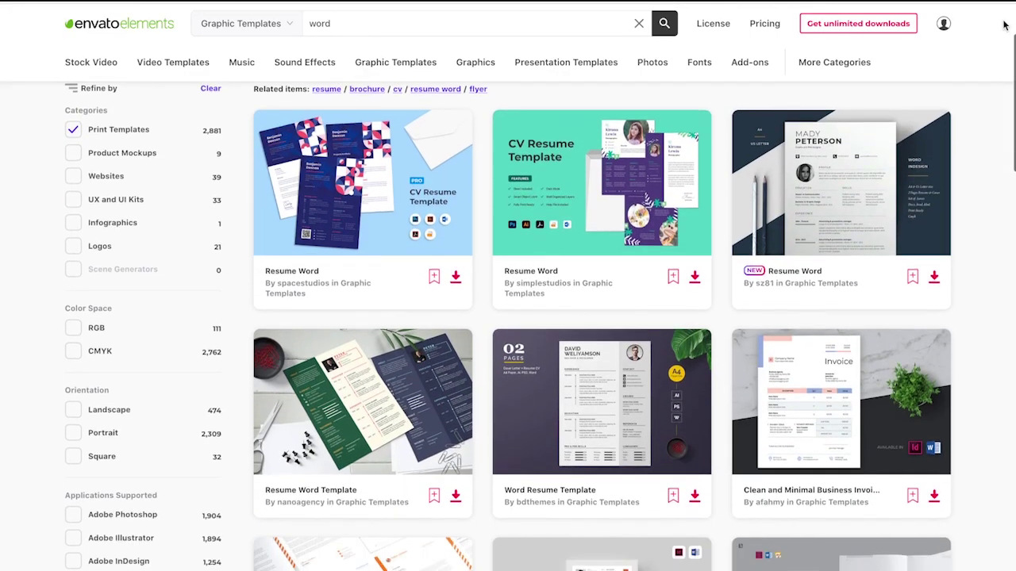
{"action": "scroll", "coordinate": [1004, 25], "scroll_direction": "down", "scroll_amount": 1}
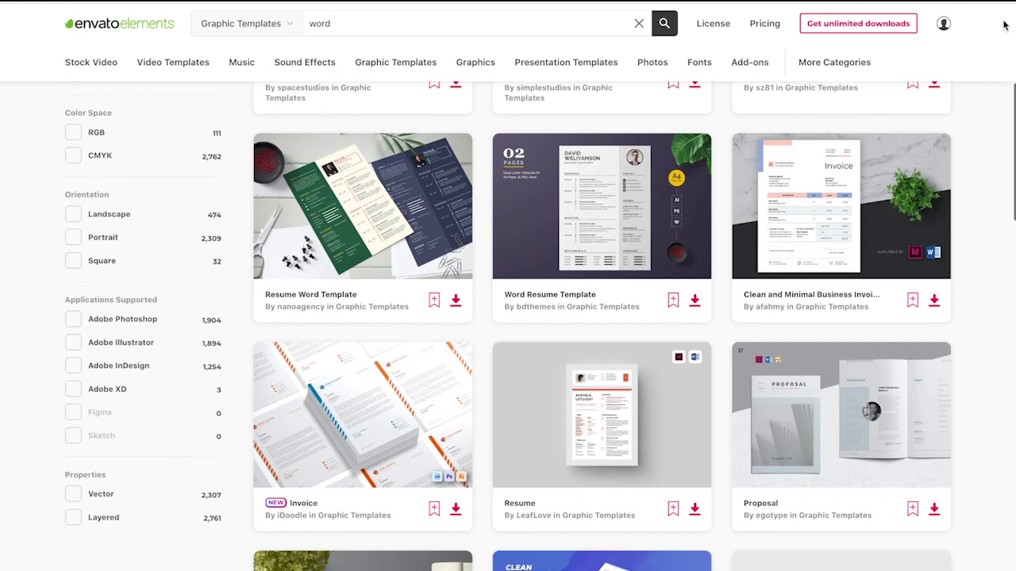
{"action": "scroll", "coordinate": [1004, 25], "scroll_direction": "down", "scroll_amount": 5}
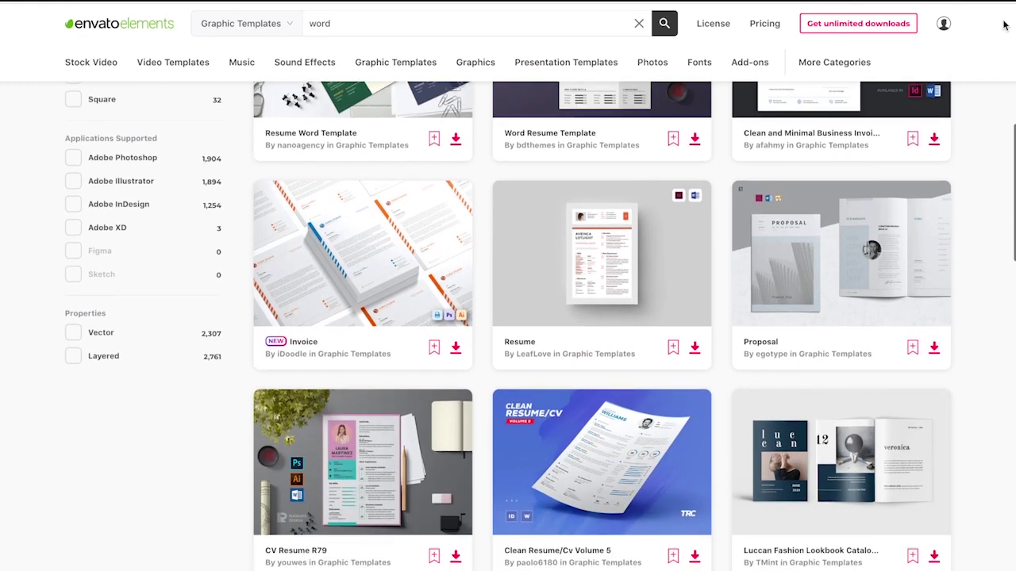
{"action": "scroll", "coordinate": [1004, 25], "scroll_direction": "down", "scroll_amount": 1}
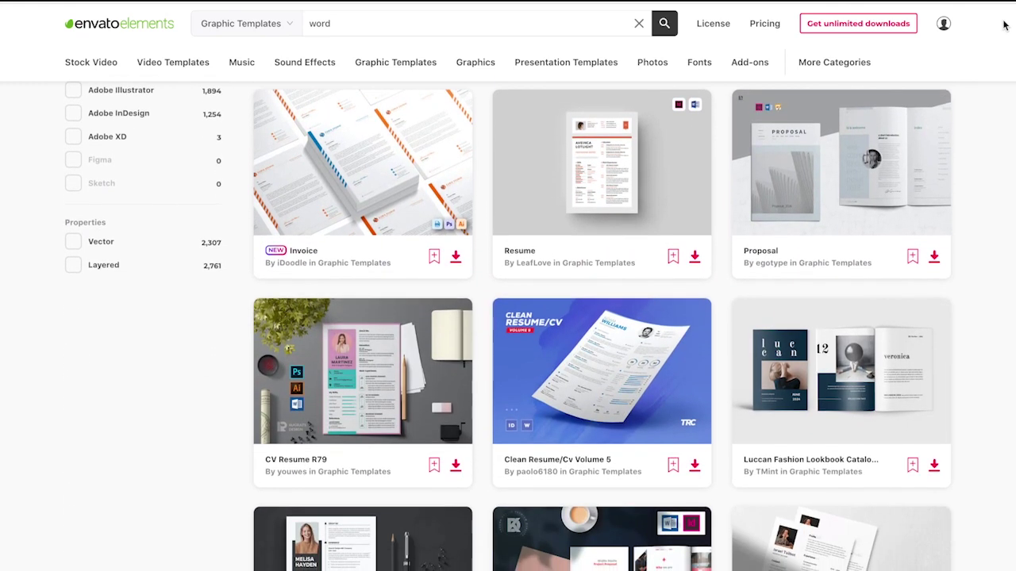
{"action": "scroll", "coordinate": [1004, 26], "scroll_direction": "down", "scroll_amount": 3}
{"action": "scroll", "coordinate": [1004, 25], "scroll_direction": "down", "scroll_amount": 1}
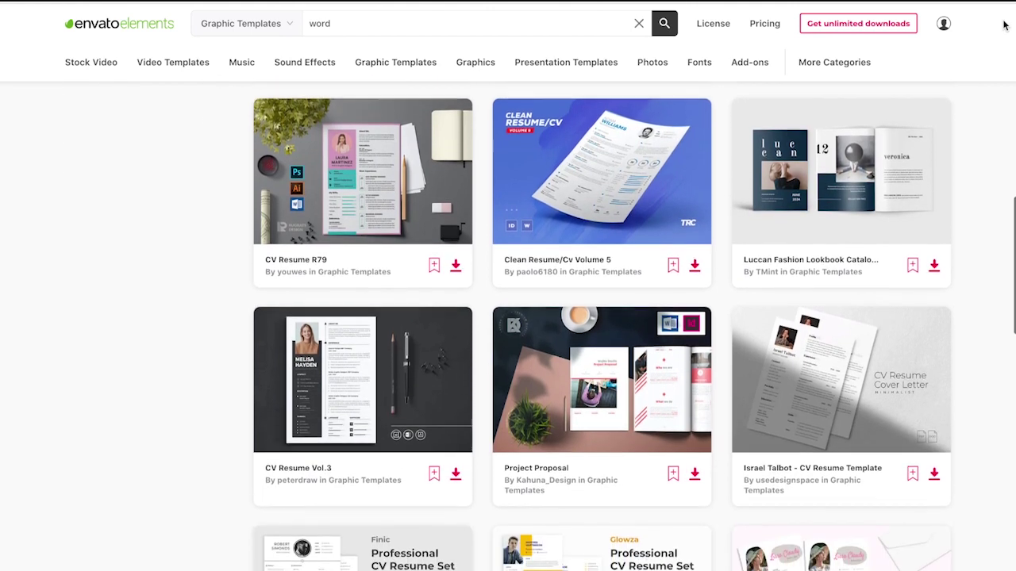
{"action": "scroll", "coordinate": [1004, 25], "scroll_direction": "down", "scroll_amount": 4}
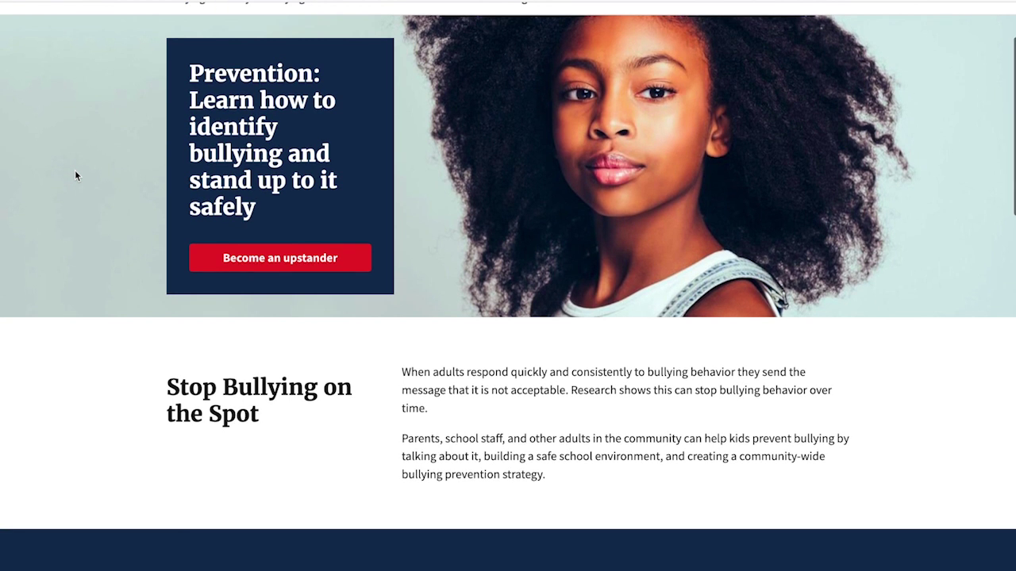
{"action": "scroll", "coordinate": [77, 175], "scroll_direction": "down", "scroll_amount": 1}
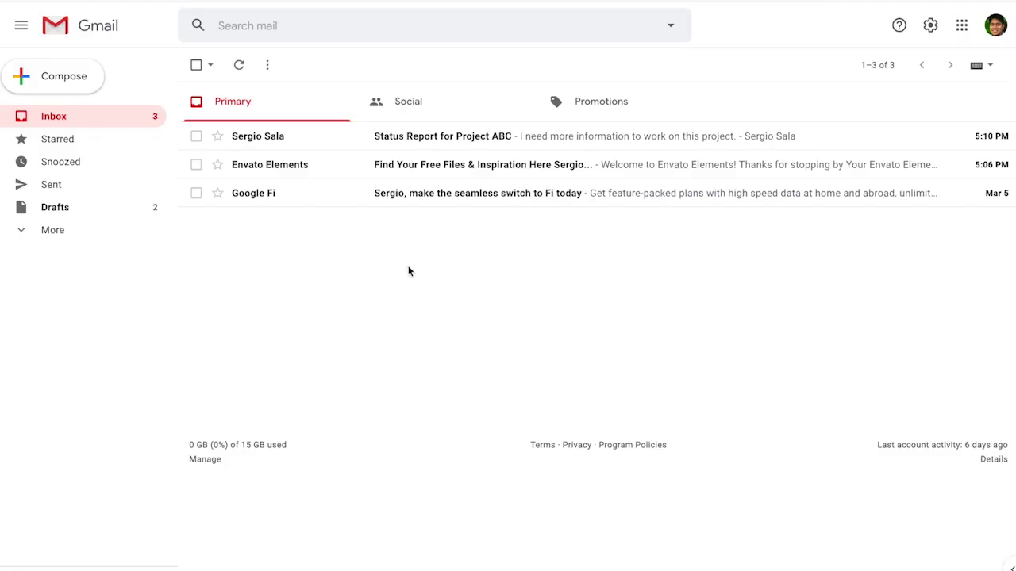
{"action": "left_click", "coordinate": [501, 142]}
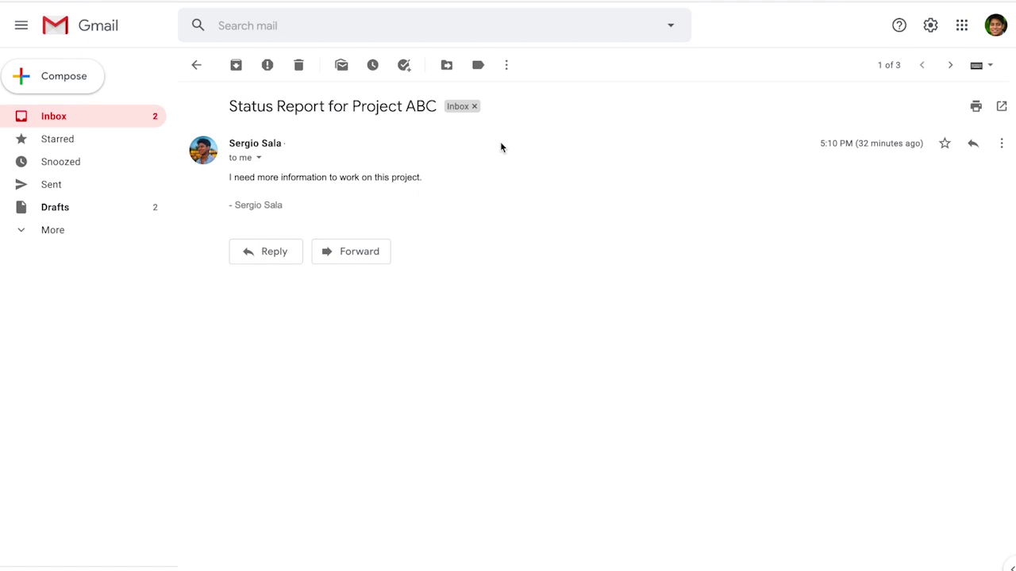
Step: Block this email's sender and move the conversation to spam
{"action": "left_click", "coordinate": [1001, 145]}
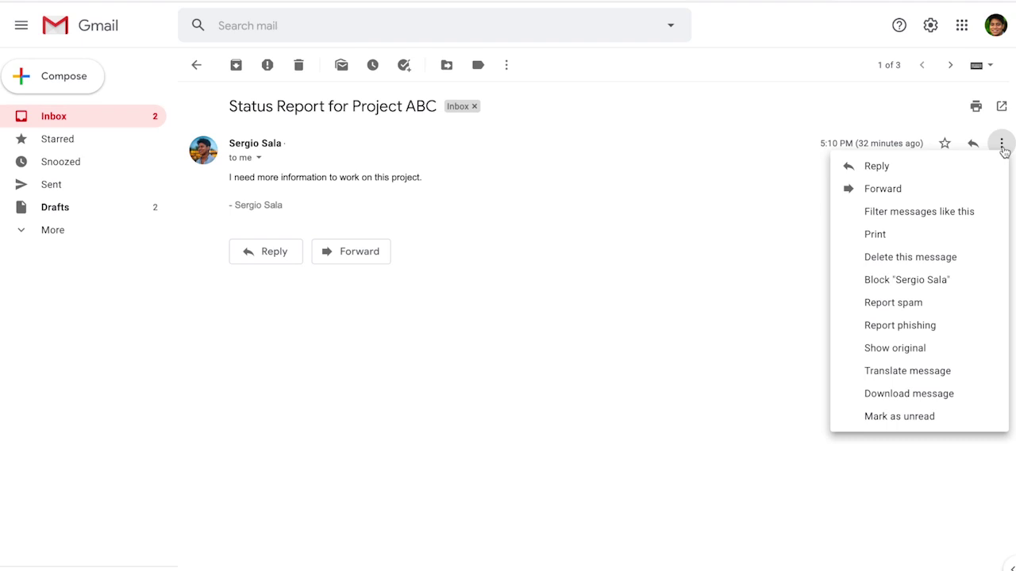
{"action": "left_click", "coordinate": [937, 291]}
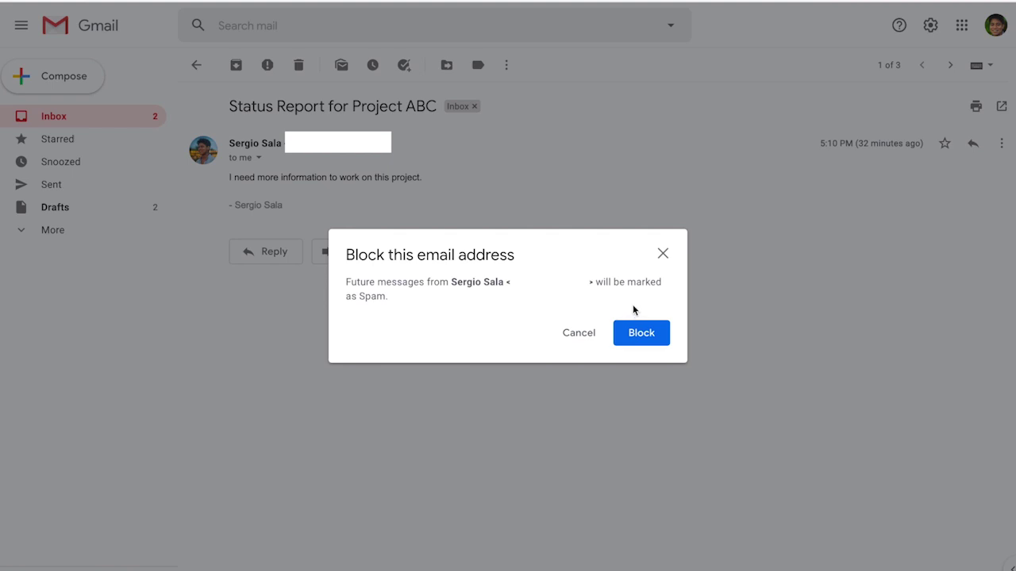
{"action": "left_click", "coordinate": [637, 338]}
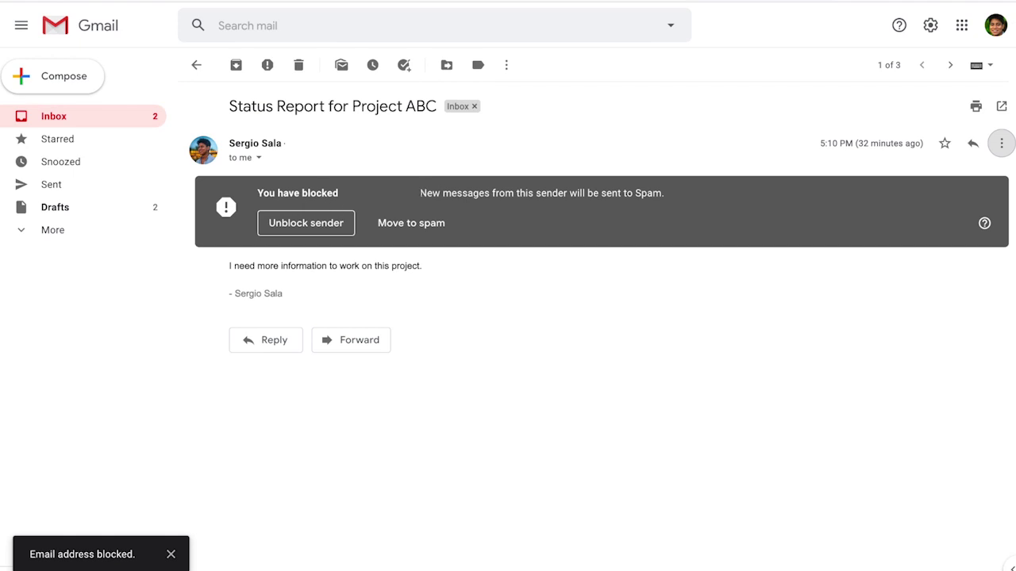
{"action": "left_click", "coordinate": [397, 229]}
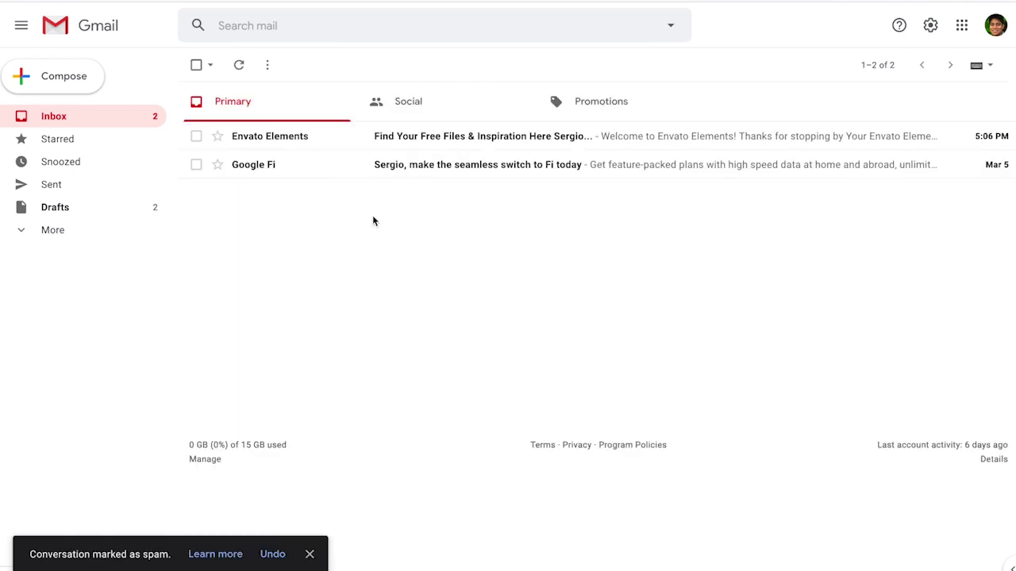
Step: Open the Status Report for Project ABC email from the Spam folder
{"action": "left_click", "coordinate": [54, 232]}
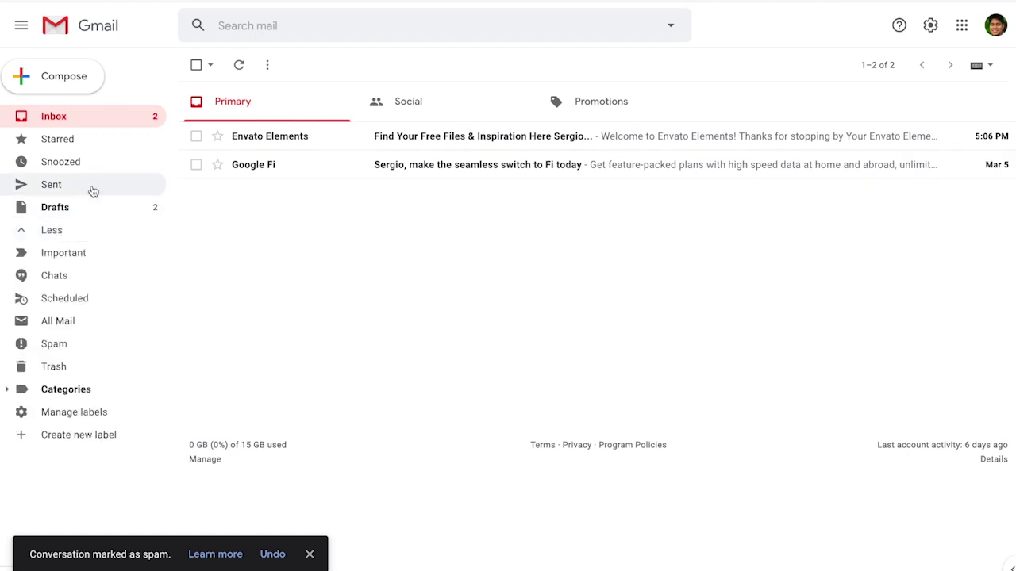
{"action": "left_click", "coordinate": [92, 346]}
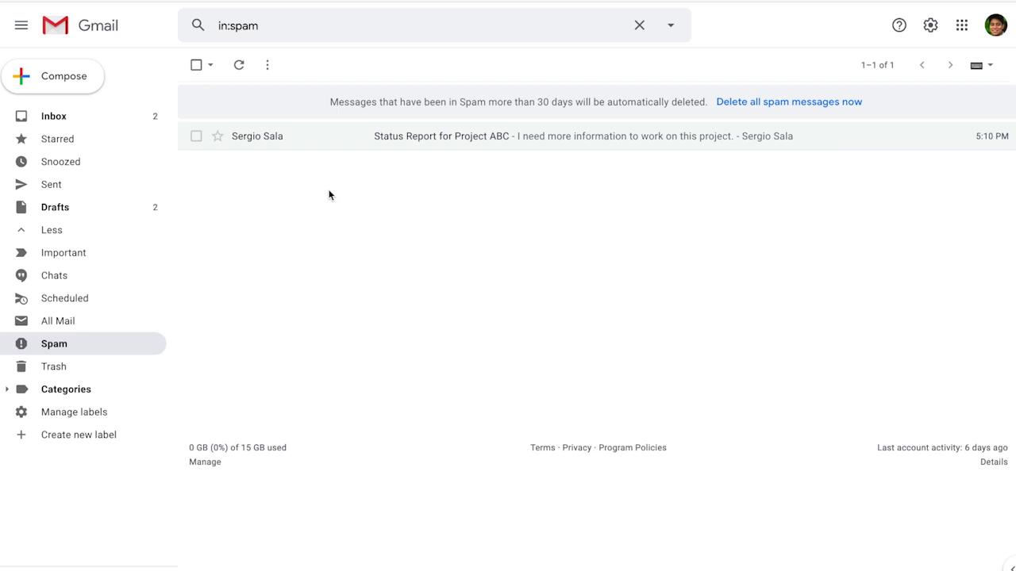
{"action": "left_click", "coordinate": [347, 144]}
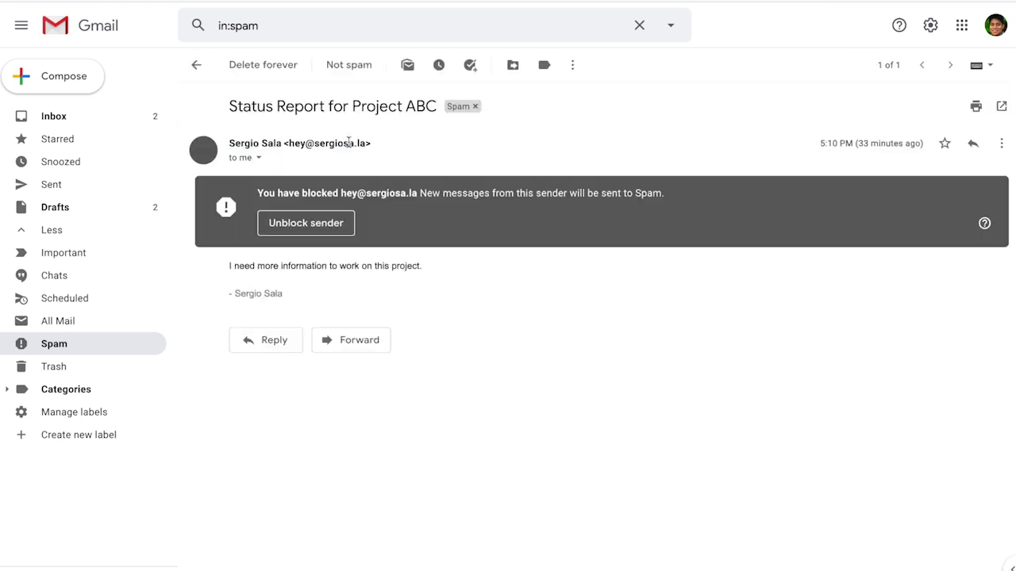
Step: Unblock the sender of the Status Report email
{"action": "left_click", "coordinate": [1001, 144]}
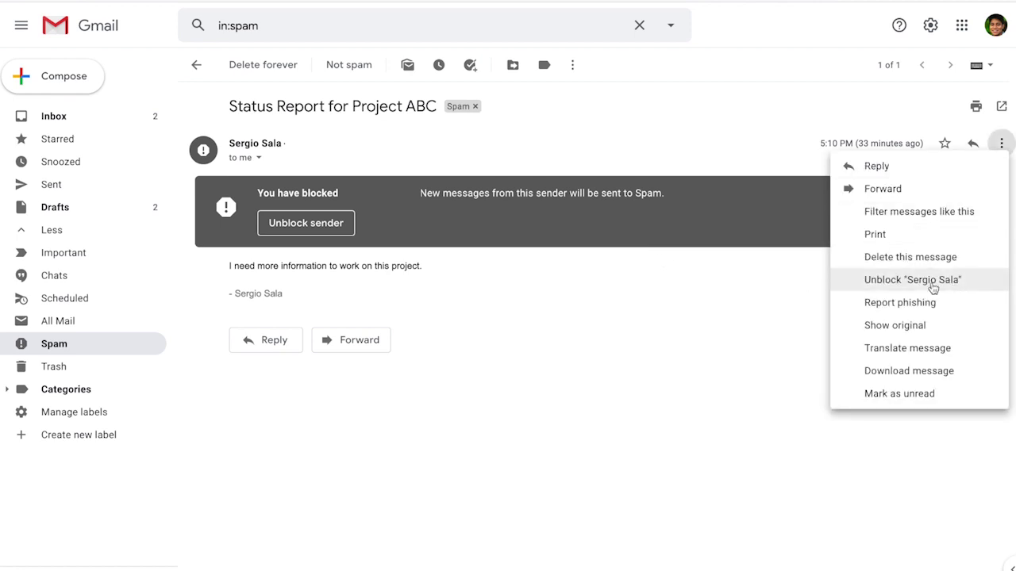
{"action": "left_click", "coordinate": [602, 298]}
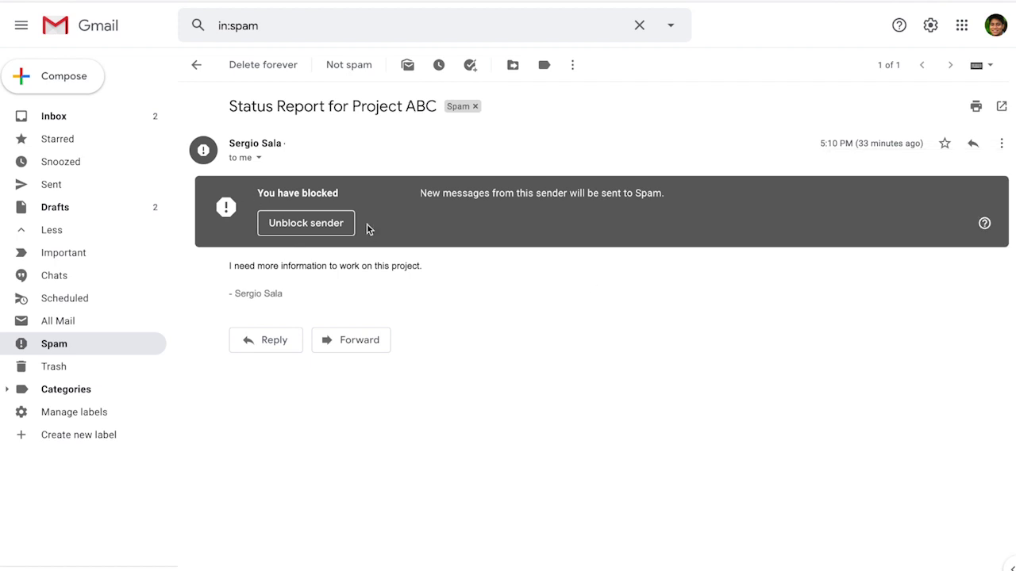
{"action": "left_click", "coordinate": [316, 226]}
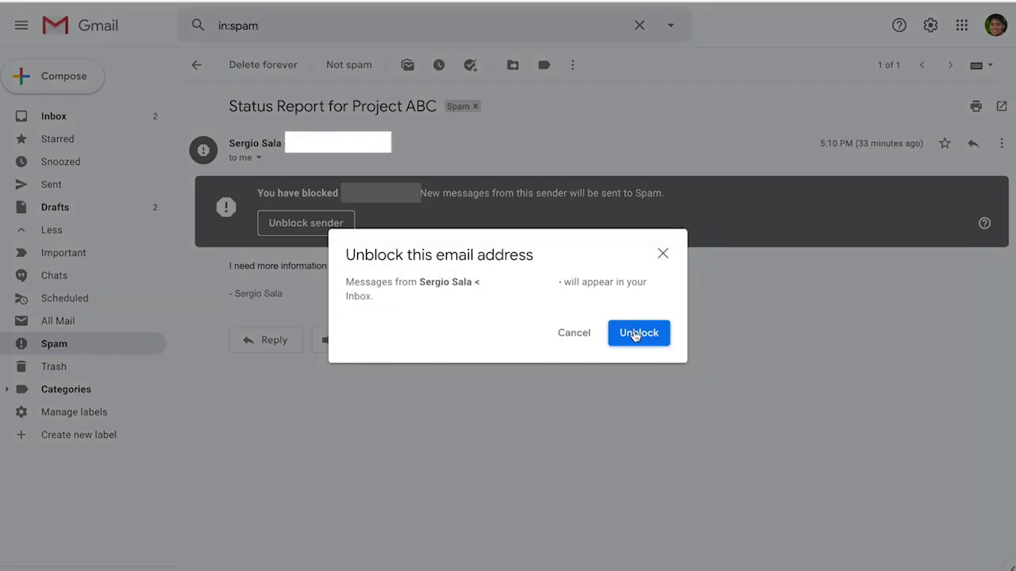
{"action": "left_click", "coordinate": [635, 334]}
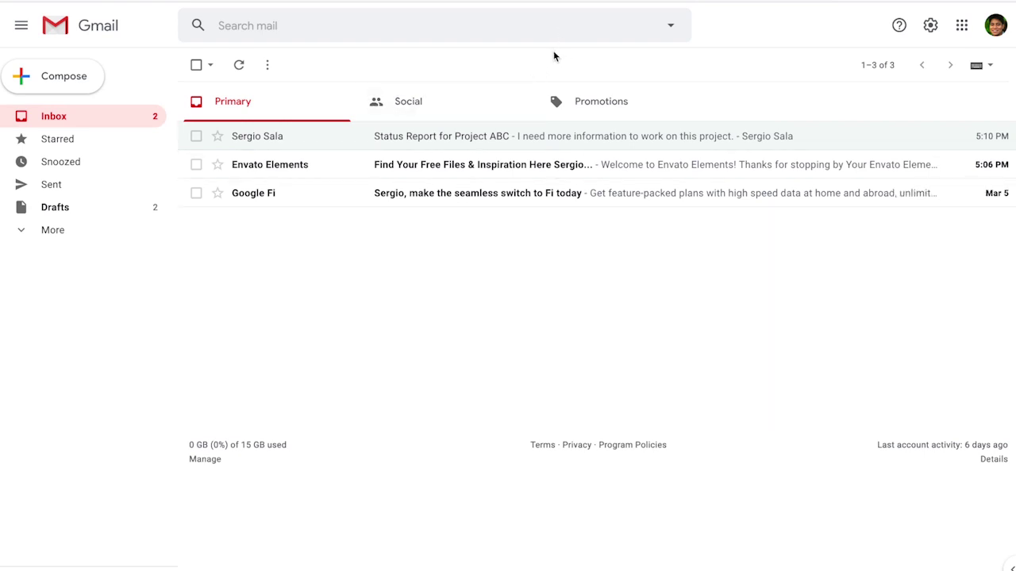
{"action": "left_click", "coordinate": [671, 25]}
{"action": "type", "text": "example@"}
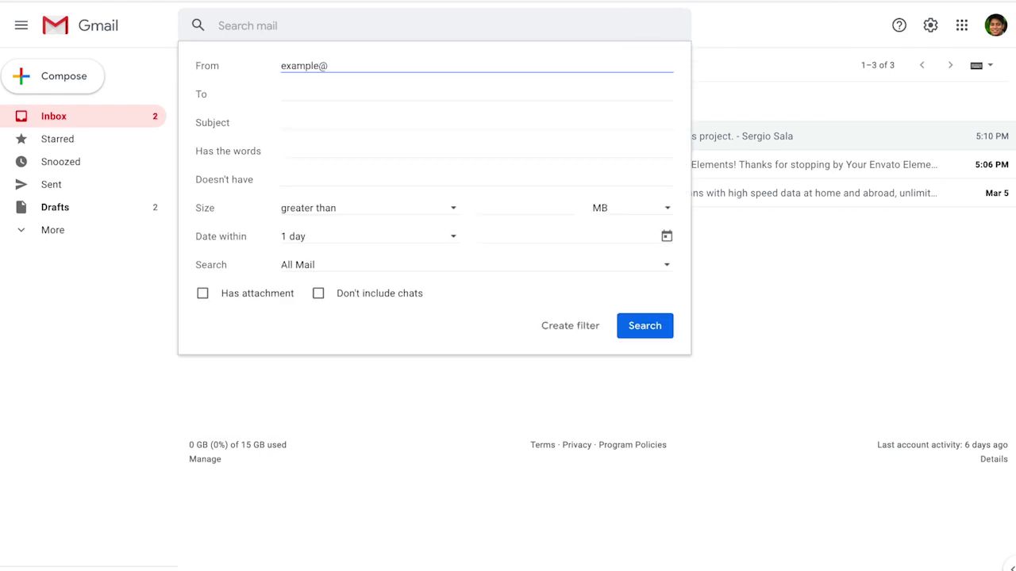
{"action": "type", "text": "gamail.com"}
{"action": "left_click", "coordinate": [565, 329]}
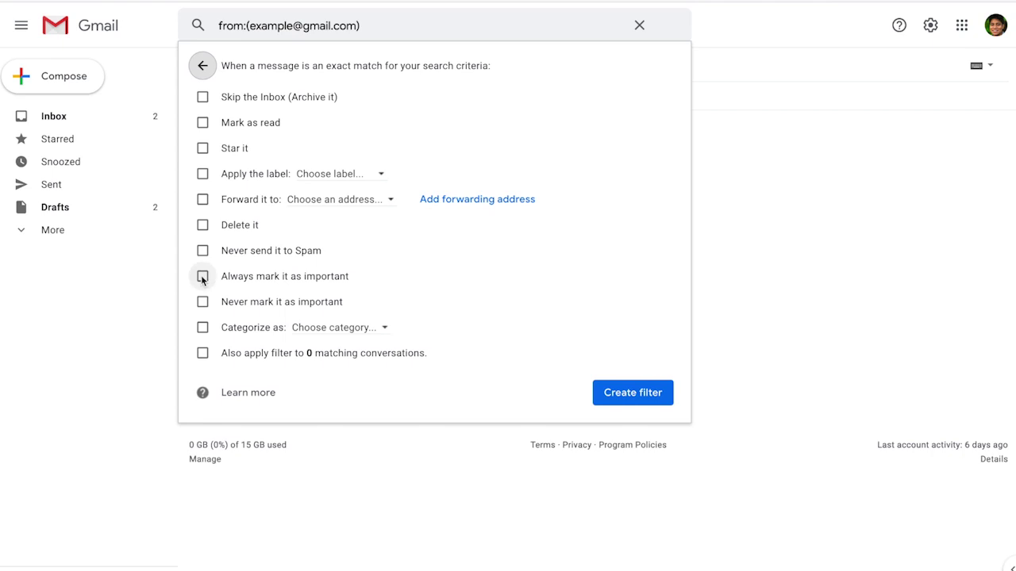
Step: Make the filter apply a newly created label named 'Former Employees'
{"action": "left_click", "coordinate": [204, 176]}
{"action": "left_click", "coordinate": [359, 176]}
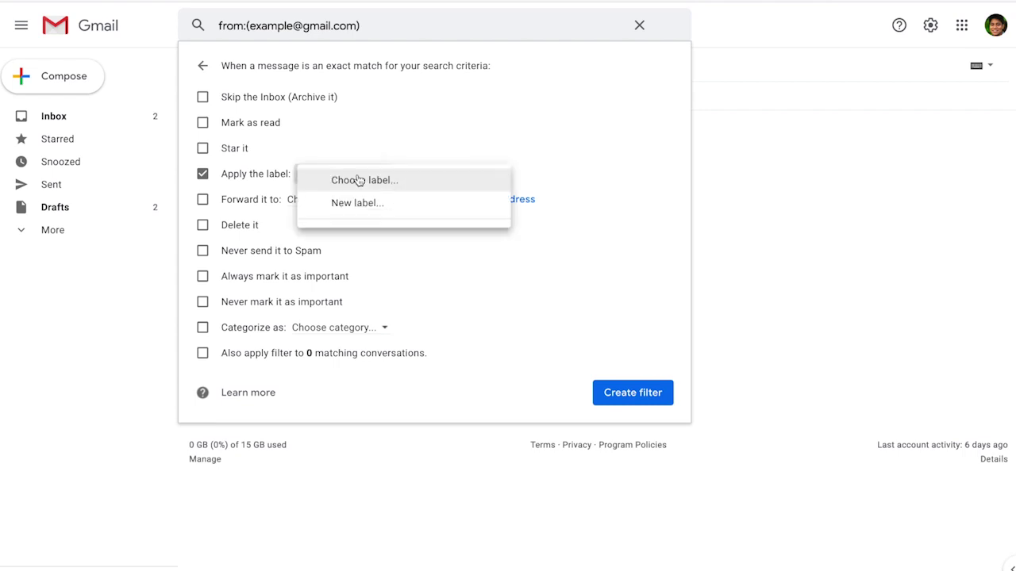
{"action": "left_click", "coordinate": [365, 200]}
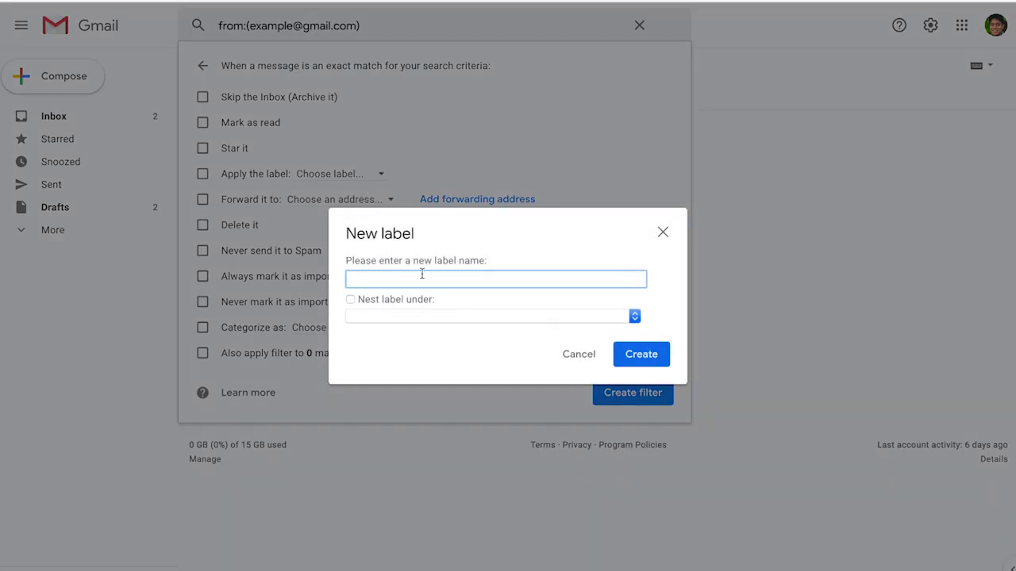
{"action": "type", "text": "Former Employees"}
{"action": "left_click", "coordinate": [655, 361]}
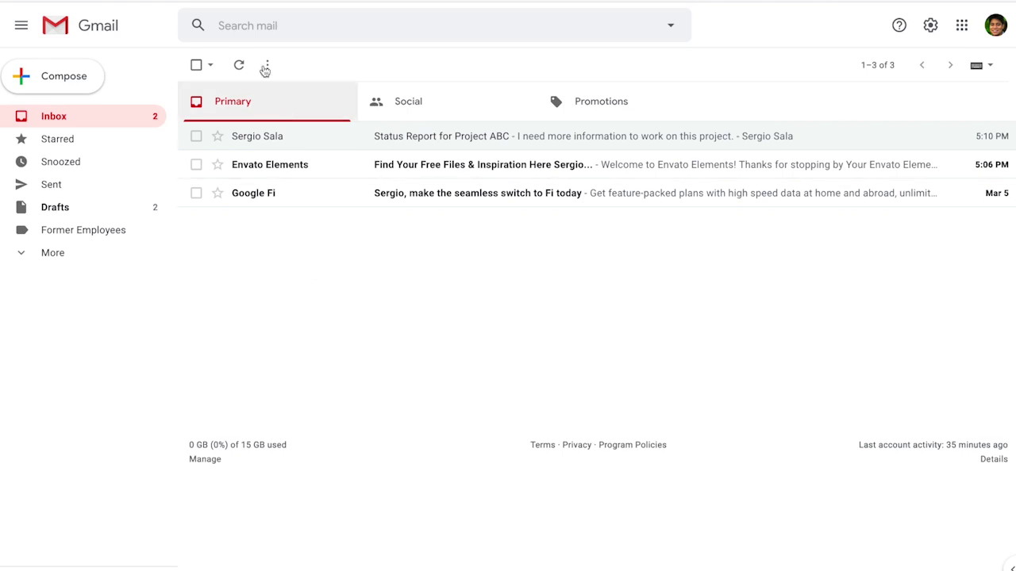
Step: Search the mailbox for 'Unsubscribe'
{"action": "left_click", "coordinate": [272, 29]}
{"action": "type", "text": "U"}
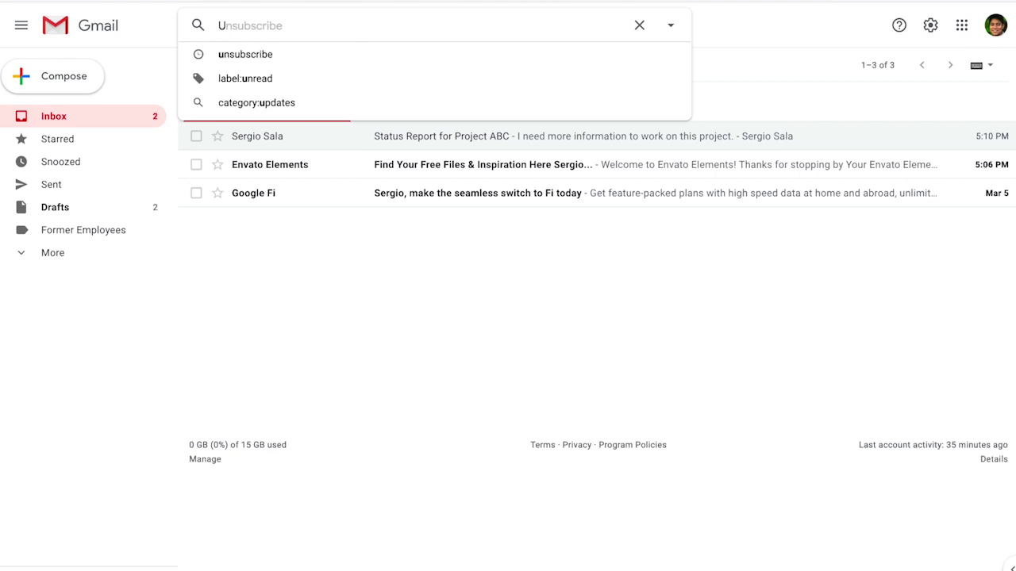
{"action": "type", "text": "nsubscr"}
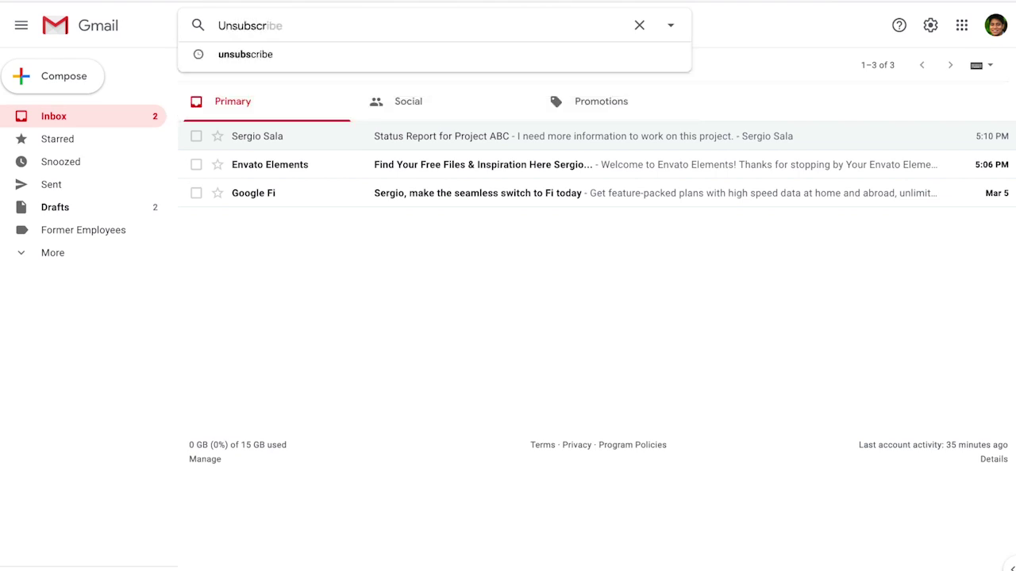
{"action": "type", "text": "ibe"}
{"action": "key", "text": "Return"}
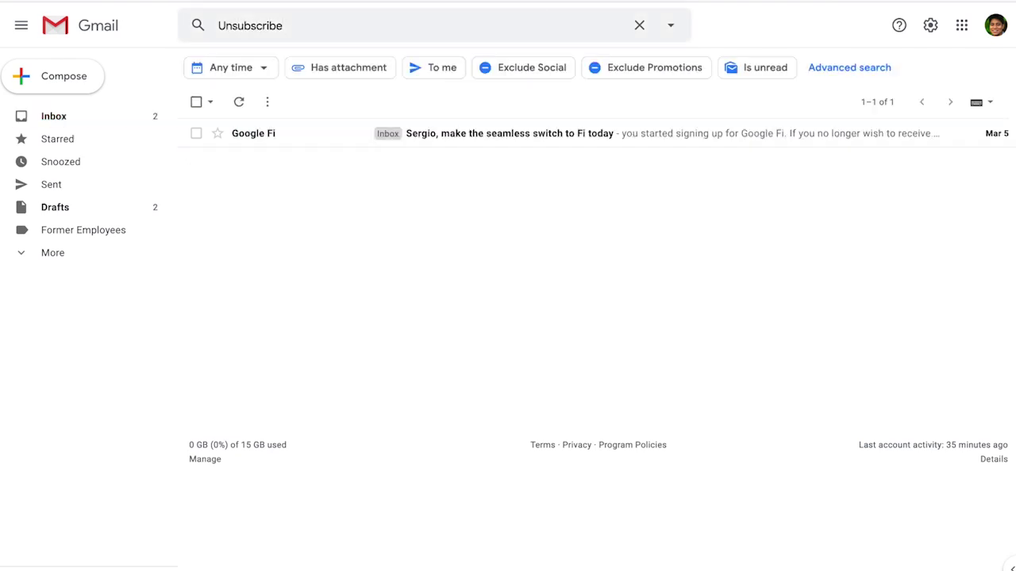
Step: Open the Google Fi email and scroll to its footer unsubscribe link
{"action": "left_click", "coordinate": [317, 136]}
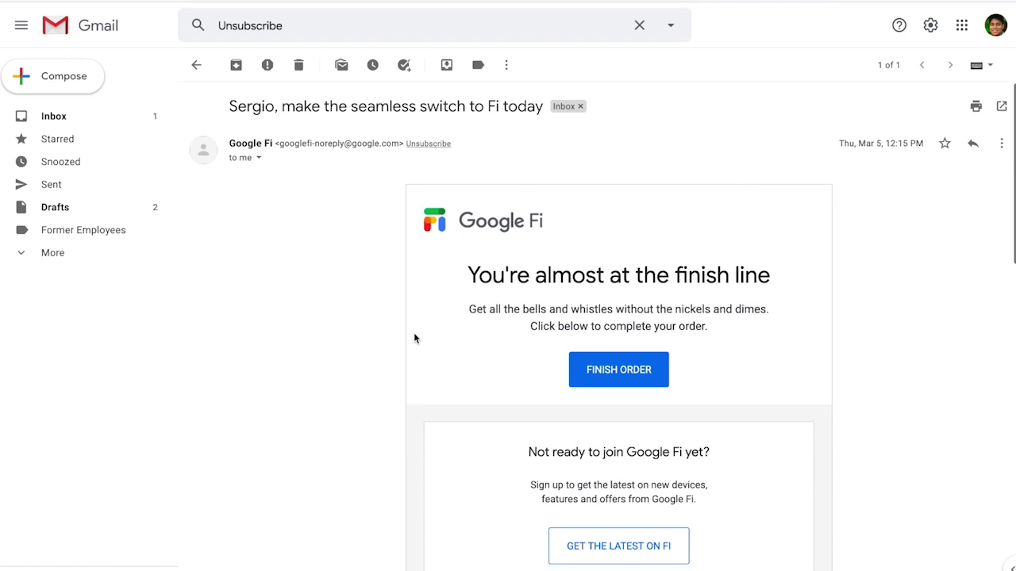
{"action": "scroll", "coordinate": [410, 344], "scroll_direction": "down", "scroll_amount": 5}
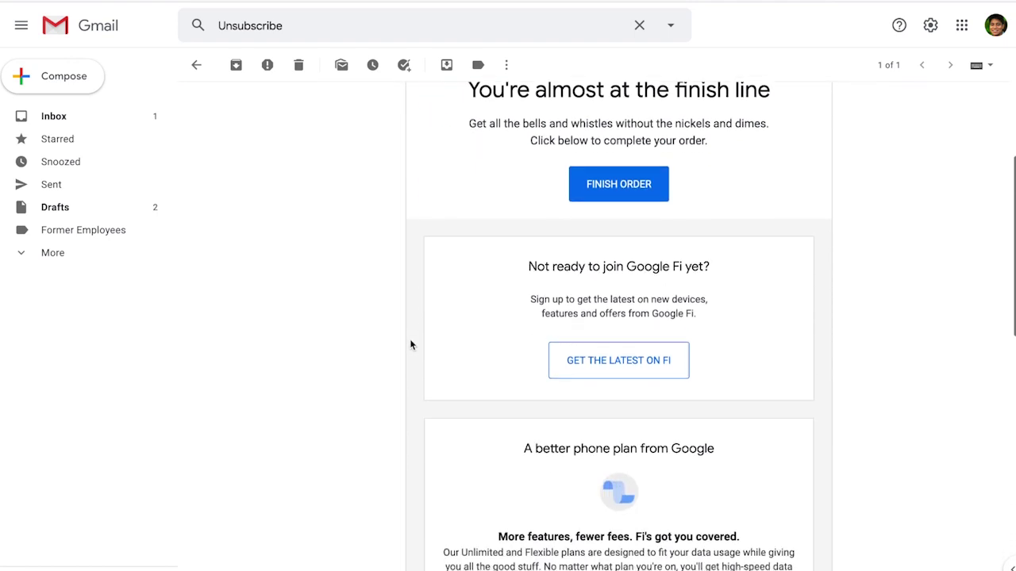
{"action": "scroll", "coordinate": [410, 345], "scroll_direction": "down", "scroll_amount": 3}
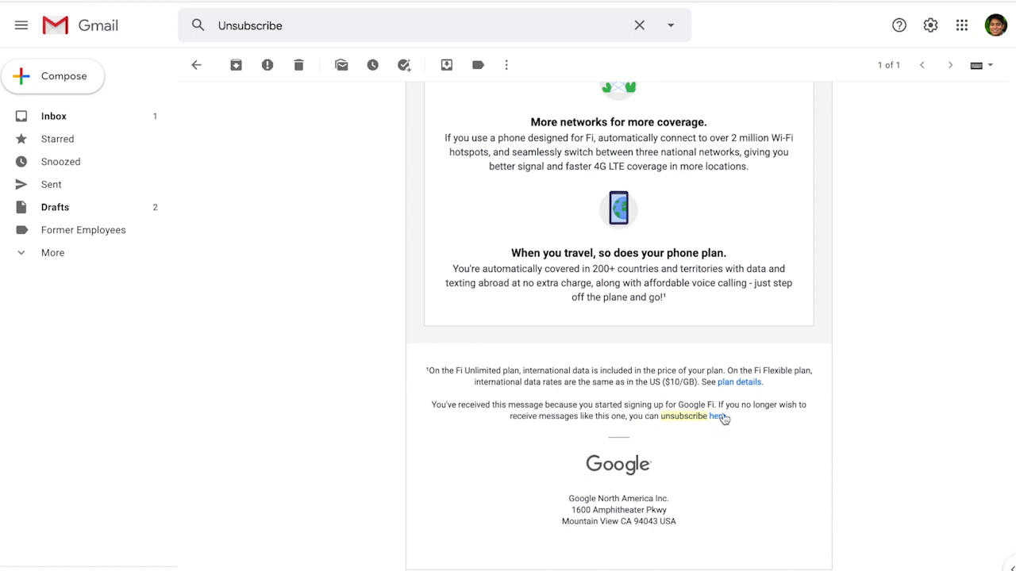
{"action": "scroll", "coordinate": [295, 271], "scroll_direction": "up", "scroll_amount": 6}
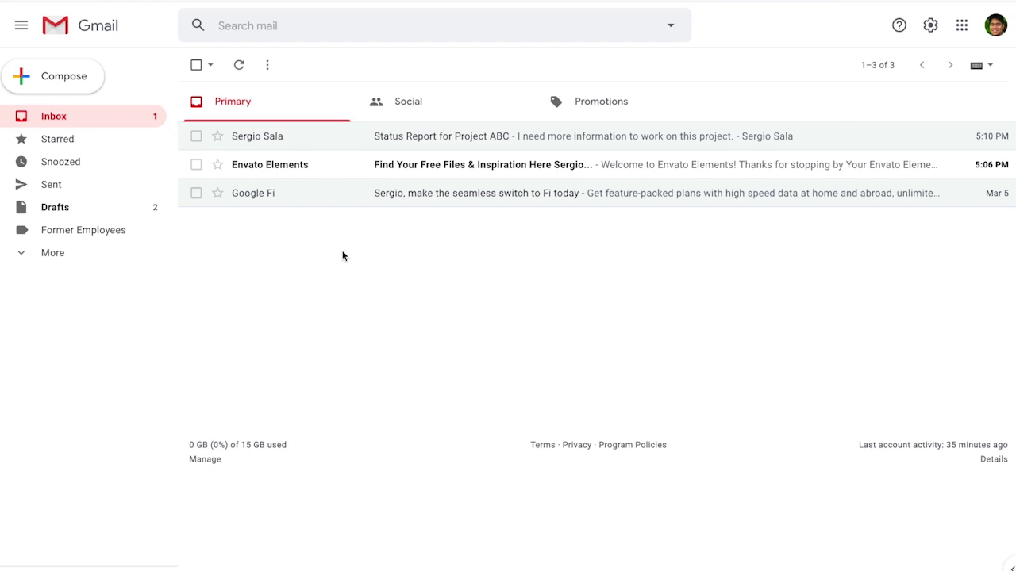
Step: Report the Envato Elements email as spam, then mark it not spam from the Spam folder
{"action": "left_click", "coordinate": [349, 169]}
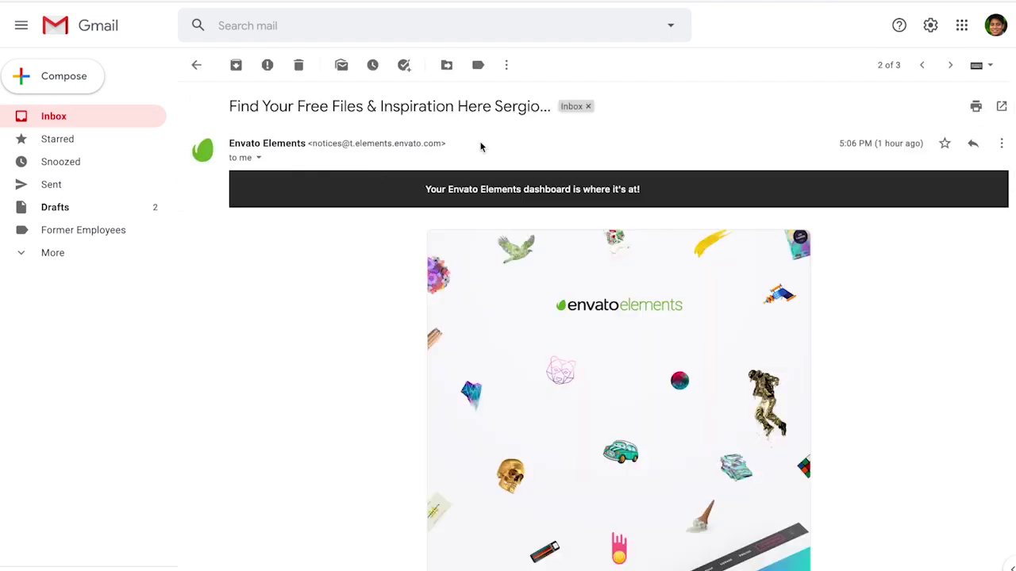
{"action": "left_click", "coordinate": [268, 66]}
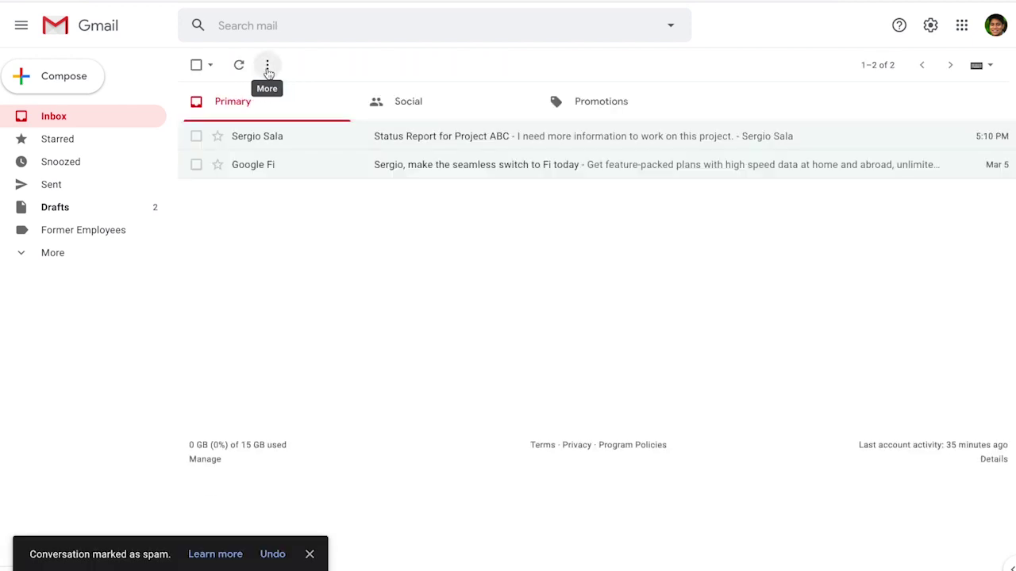
{"action": "left_click", "coordinate": [70, 255]}
{"action": "left_click", "coordinate": [86, 374]}
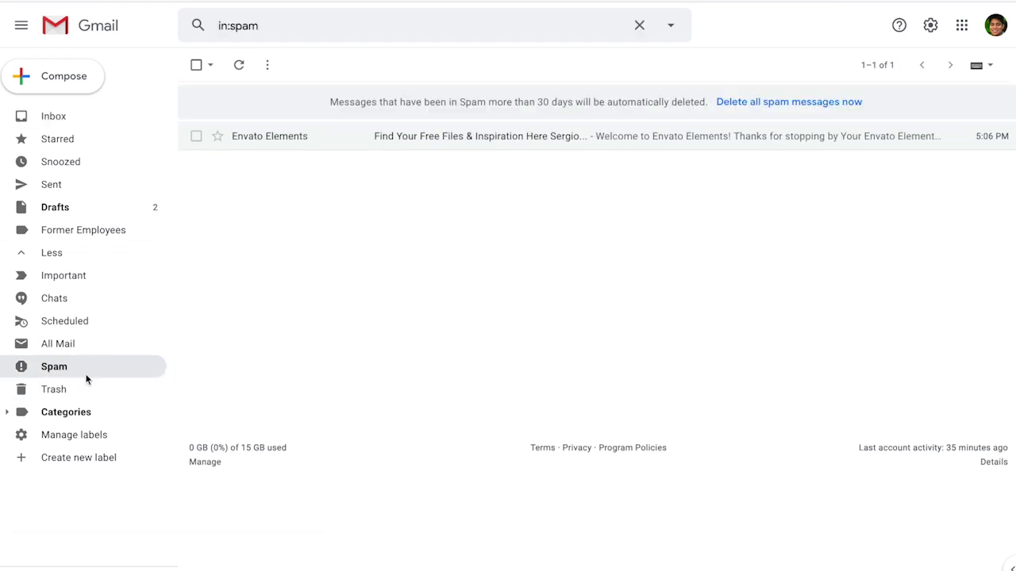
{"action": "left_click", "coordinate": [325, 145]}
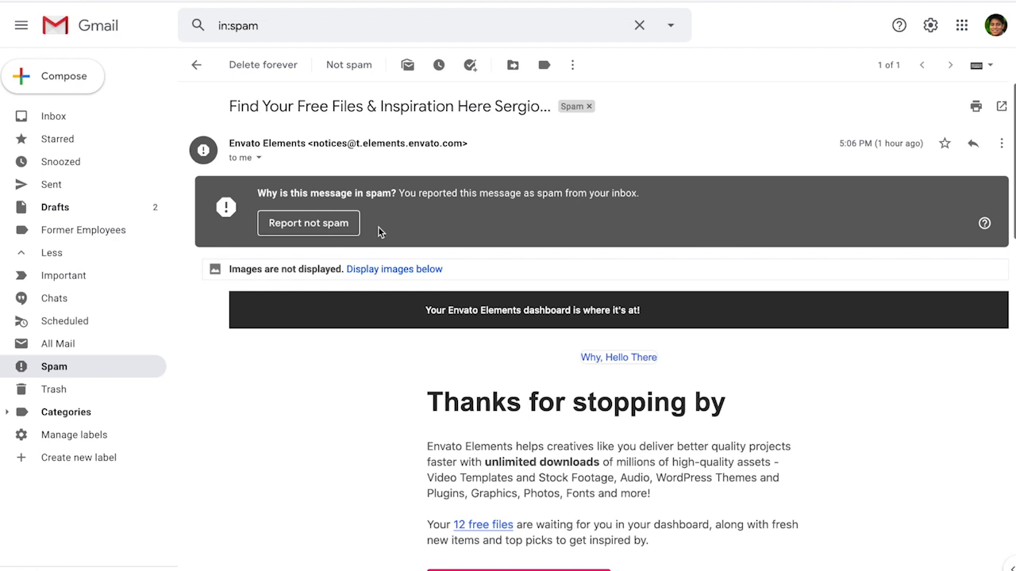
{"action": "left_click", "coordinate": [326, 226]}
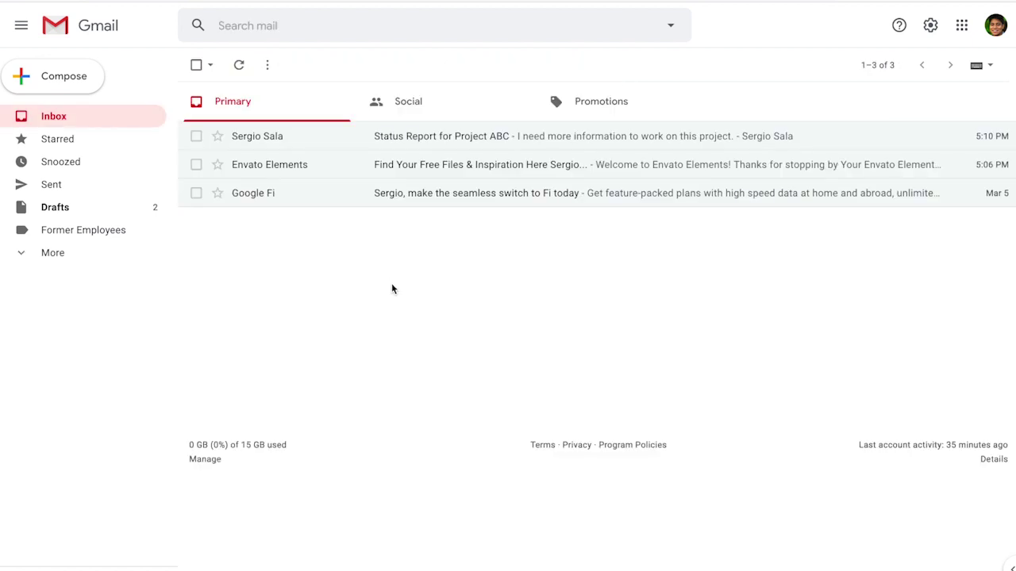
Step: Open the Envato Elements email and show its More actions list
{"action": "left_click", "coordinate": [342, 172]}
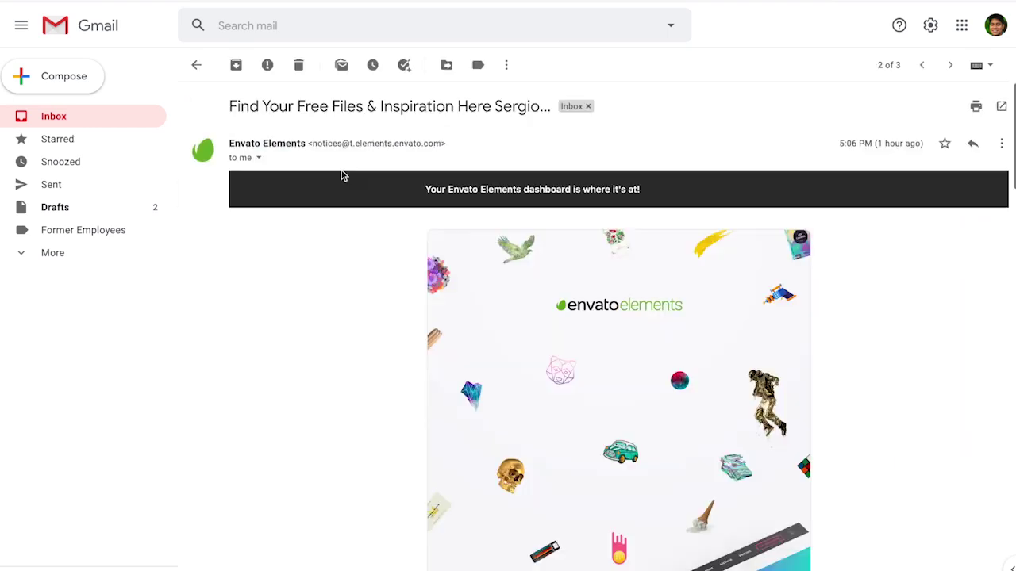
{"action": "left_click", "coordinate": [1002, 143]}
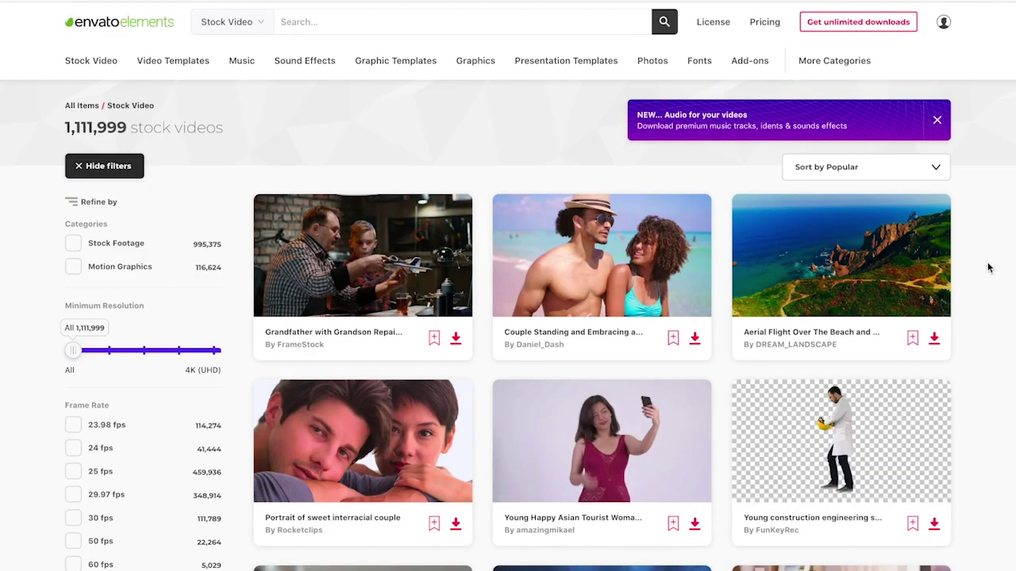
Step: Scroll down through the Presentation Templates thumbnails on Envato Elements
{"action": "scroll", "coordinate": [989, 268], "scroll_direction": "down", "scroll_amount": 2}
{"action": "scroll", "coordinate": [988, 268], "scroll_direction": "down", "scroll_amount": 3}
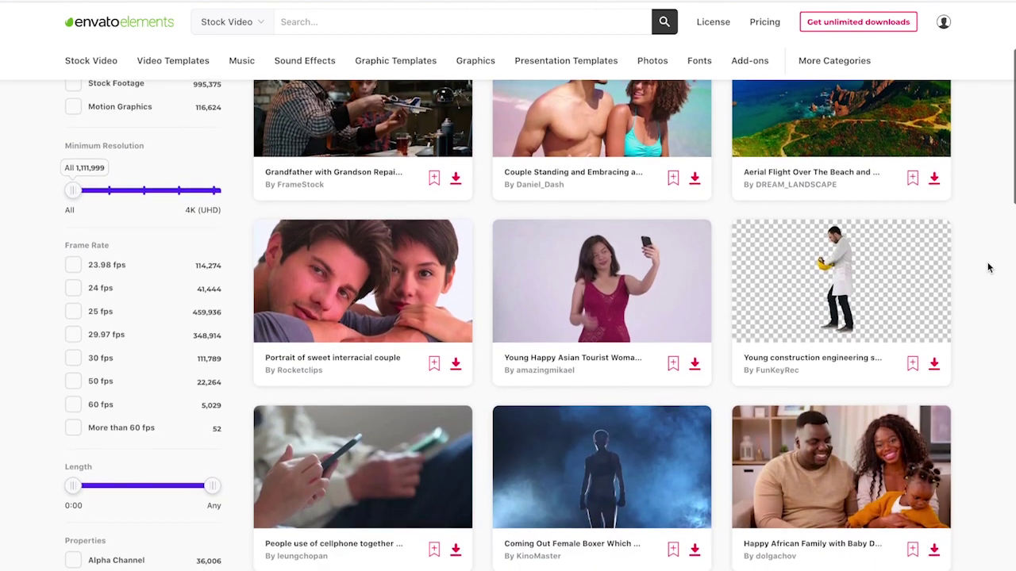
{"action": "scroll", "coordinate": [988, 267], "scroll_direction": "down", "scroll_amount": 1}
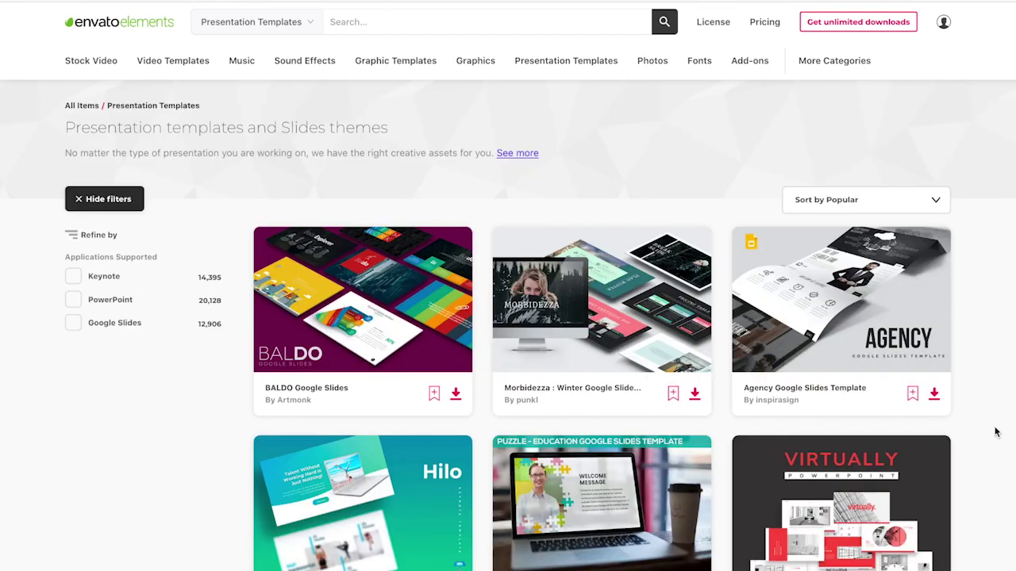
{"action": "scroll", "coordinate": [993, 431], "scroll_direction": "down", "scroll_amount": 2}
{"action": "scroll", "coordinate": [996, 431], "scroll_direction": "down", "scroll_amount": 1}
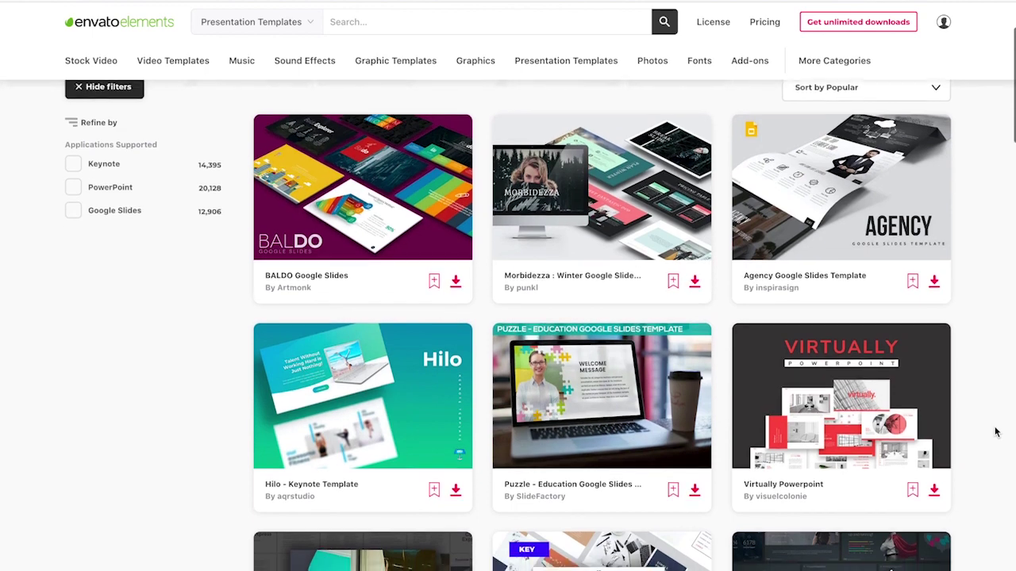
{"action": "scroll", "coordinate": [996, 432], "scroll_direction": "down", "scroll_amount": 3}
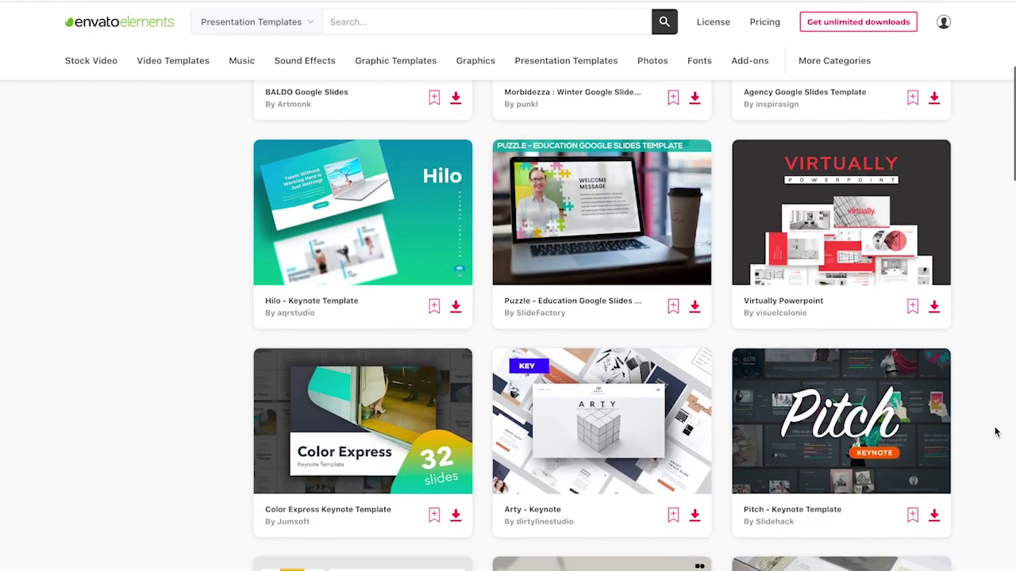